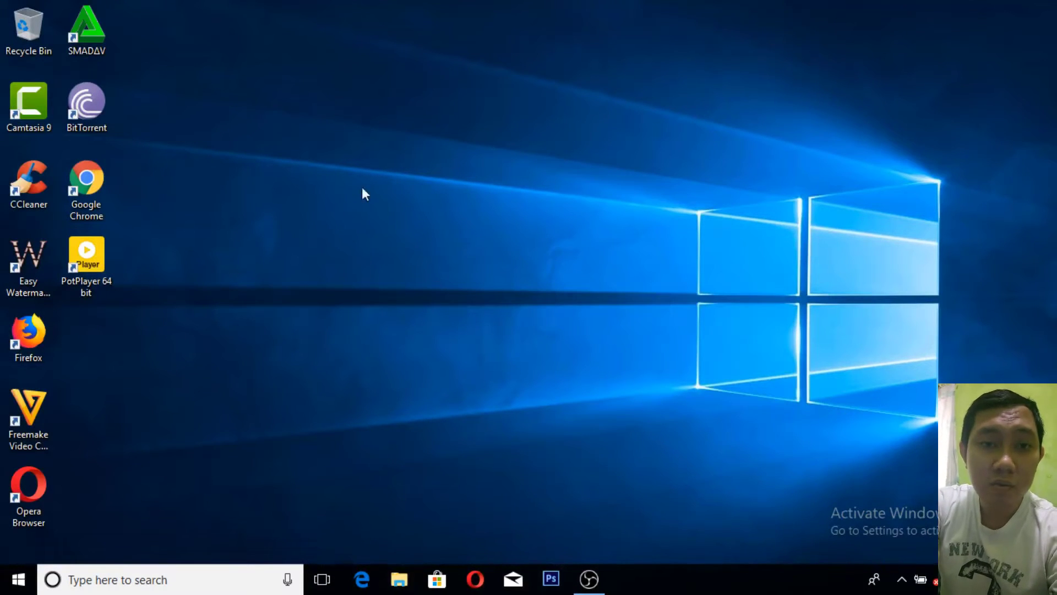
# Open the Compressed folder inside Downloads in File Explorer.
pyautogui.click(400, 583)
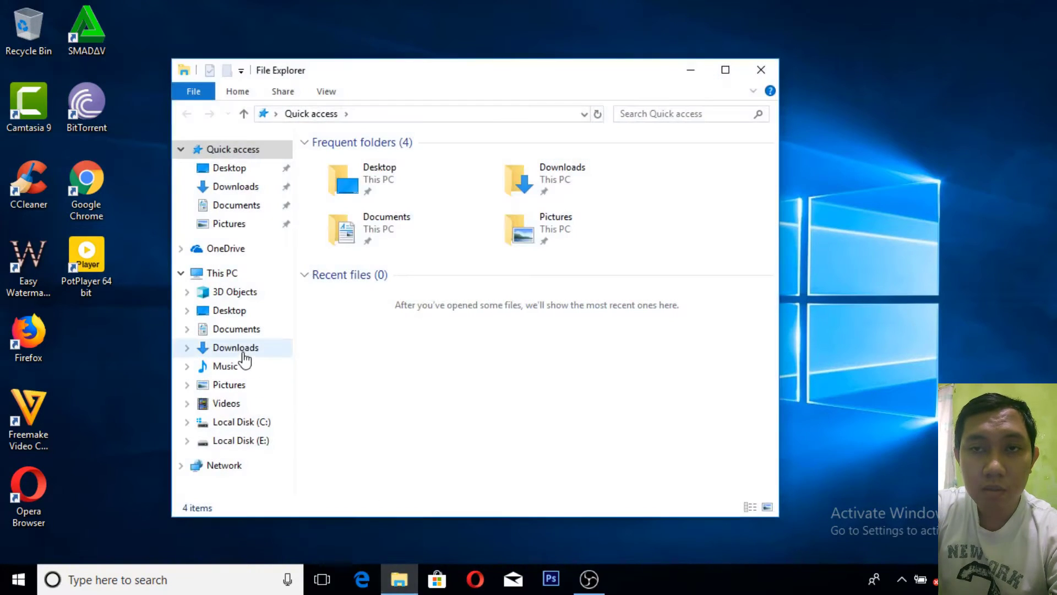
pyautogui.click(243, 356)
pyautogui.doubleClick(371, 163)
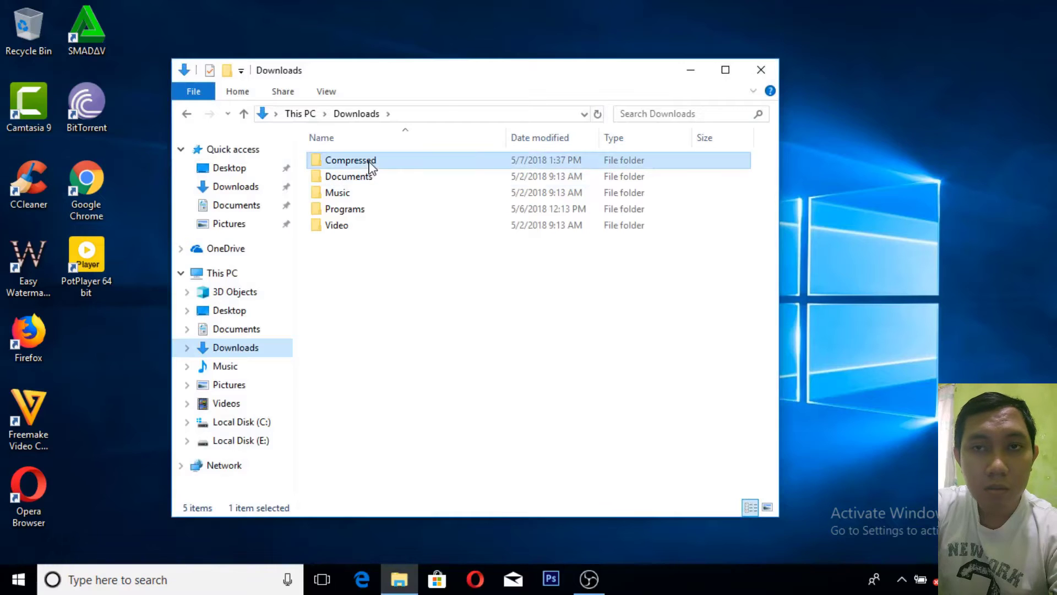
pyautogui.doubleClick(370, 160)
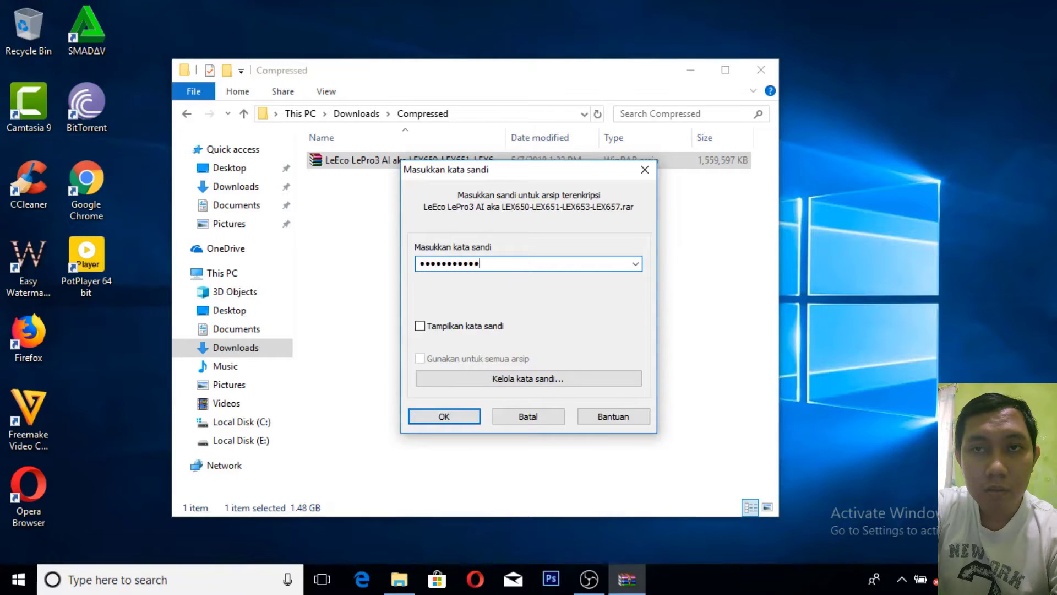
# Open the LeEco LePro3 AI archive with its archive password, view its contents, and close it.
pyautogui.click(456, 327)
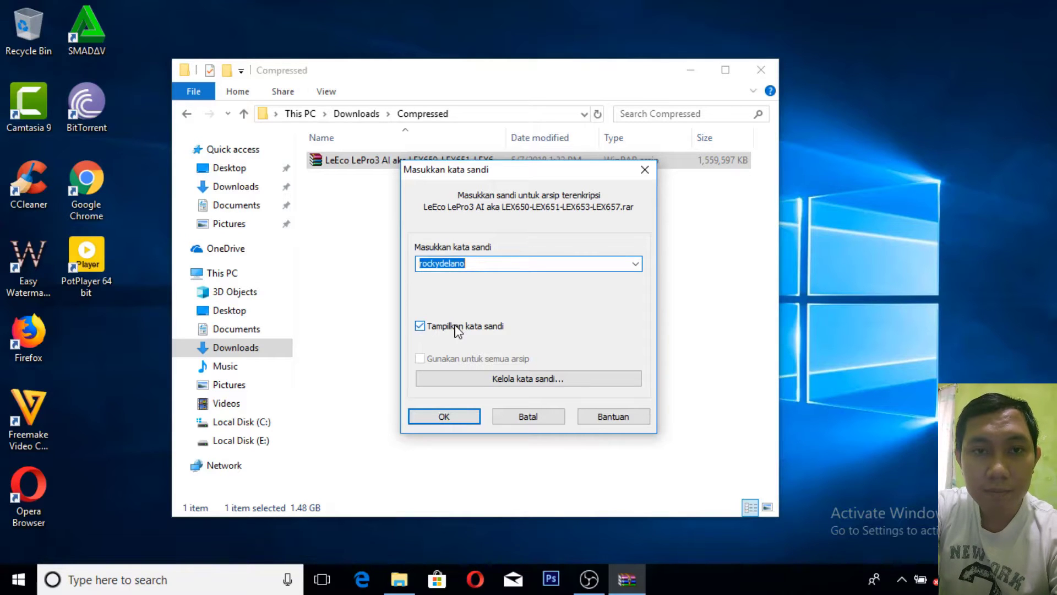
pyautogui.click(456, 327)
pyautogui.click(465, 417)
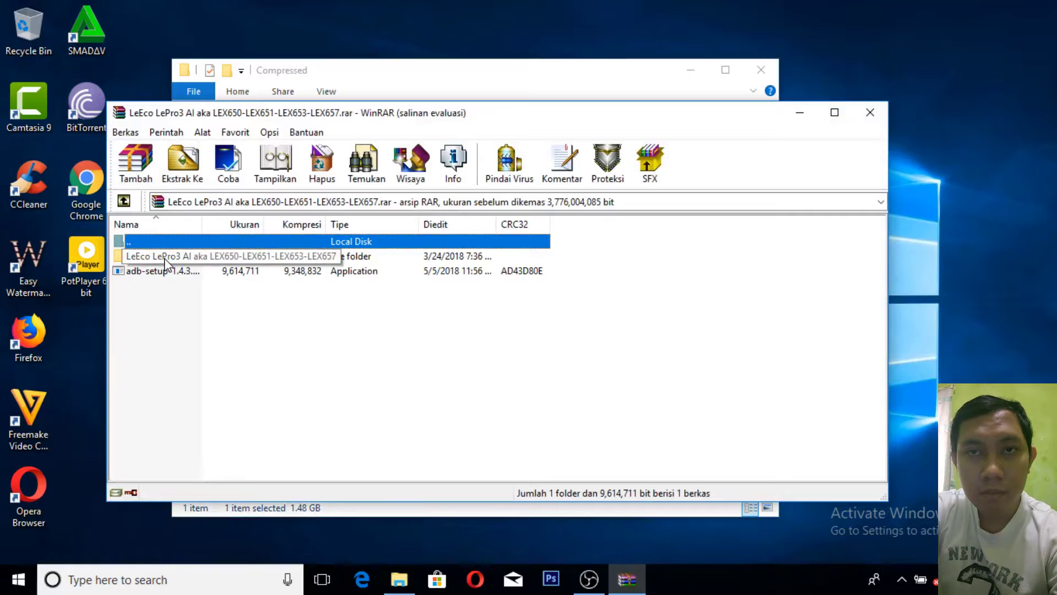
pyautogui.click(870, 114)
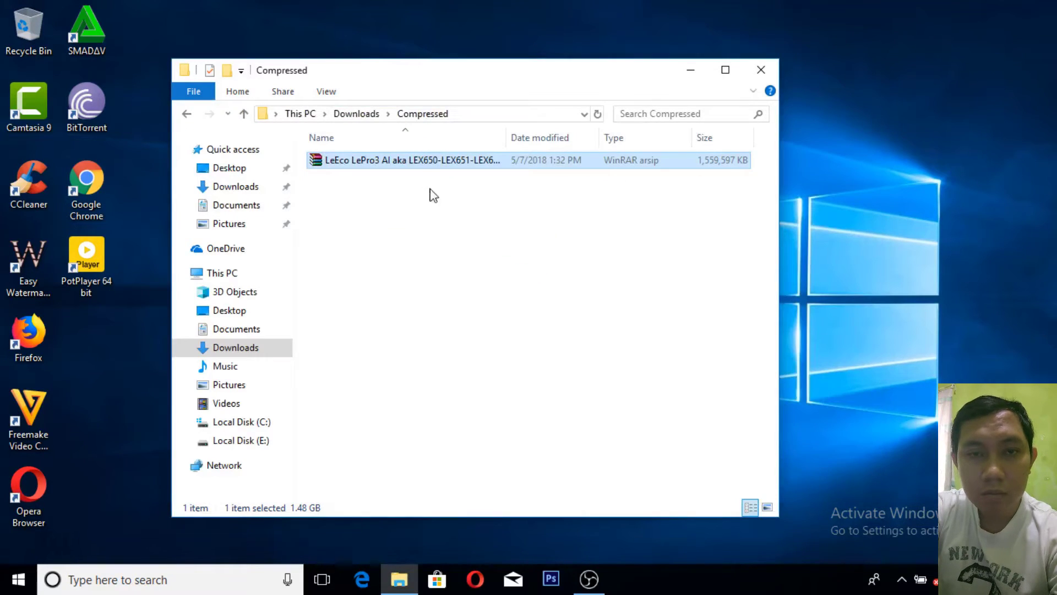
# Extract the LeEco LePro3 AI archive into the current Compressed folder, entering the archive password.
pyautogui.rightClick(418, 169)
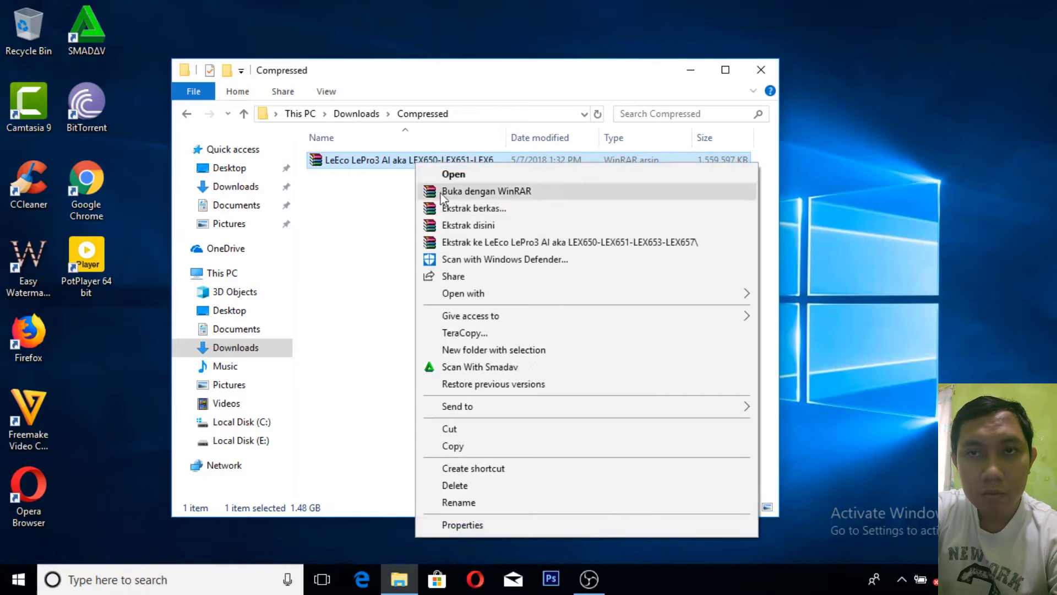
pyautogui.click(453, 227)
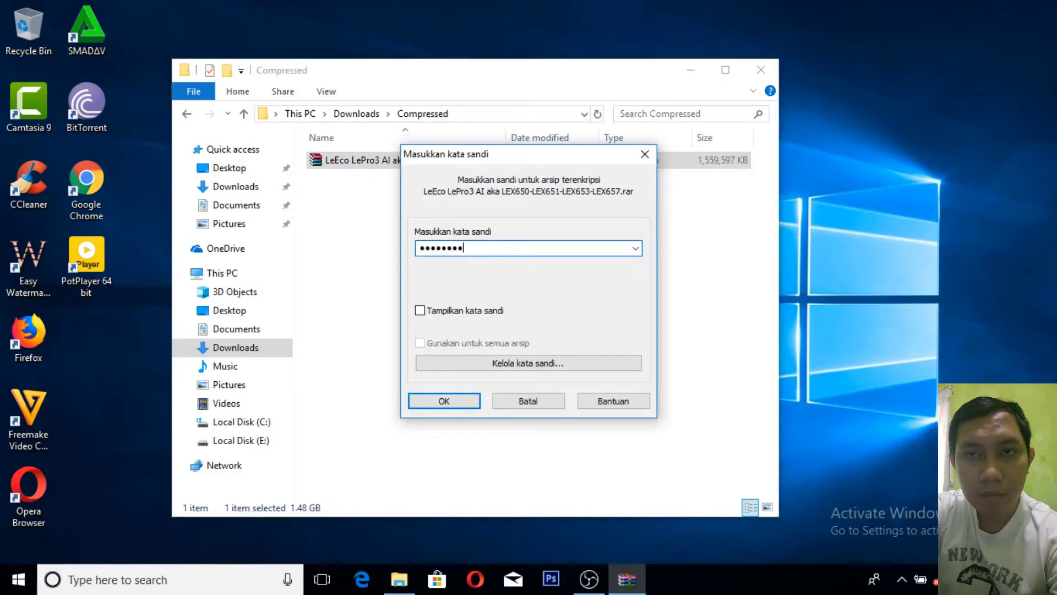
pyautogui.click(441, 311)
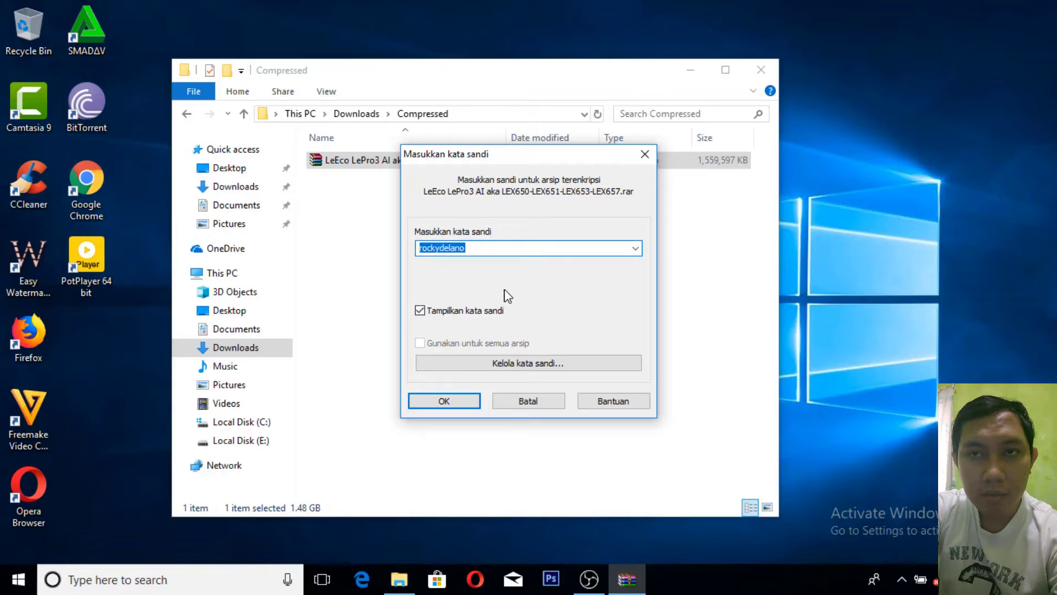
pyautogui.click(484, 248)
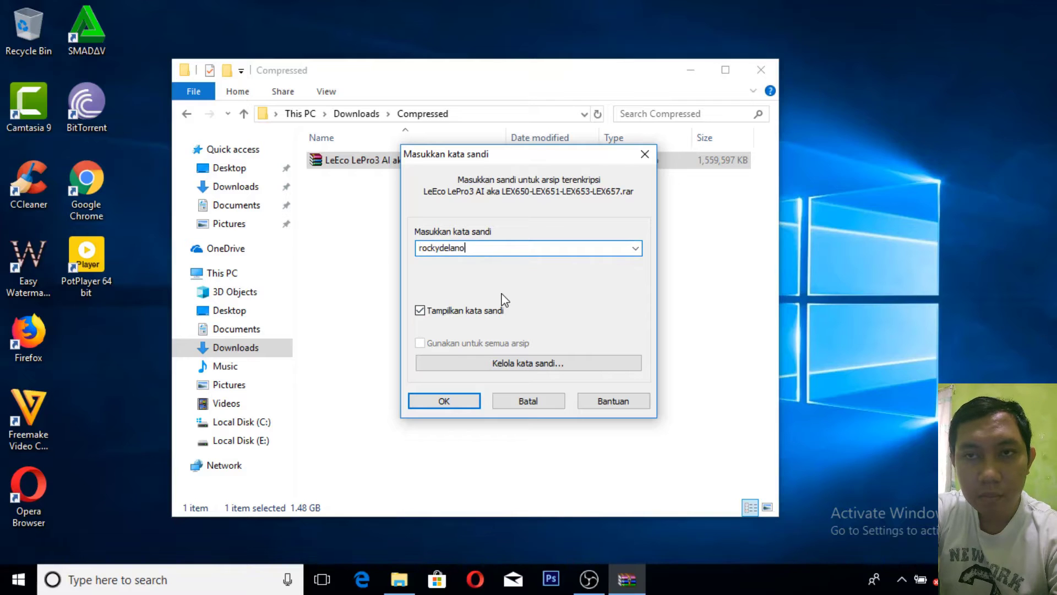
pyautogui.click(445, 401)
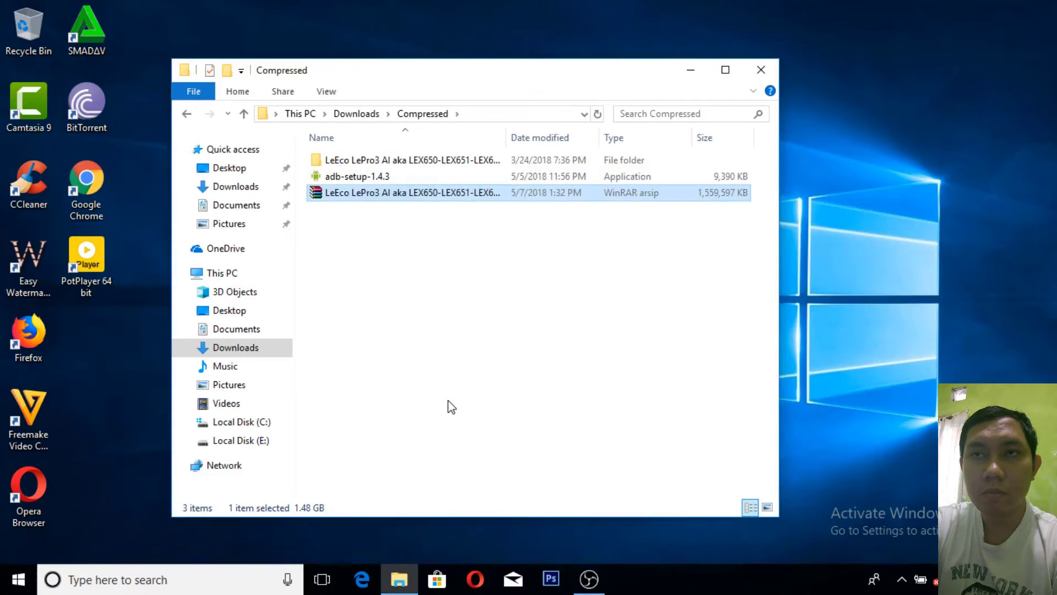
# Run adb-setup-1.4.3 and agree to install ADB and Fastboot system-wide.
pyautogui.click(381, 260)
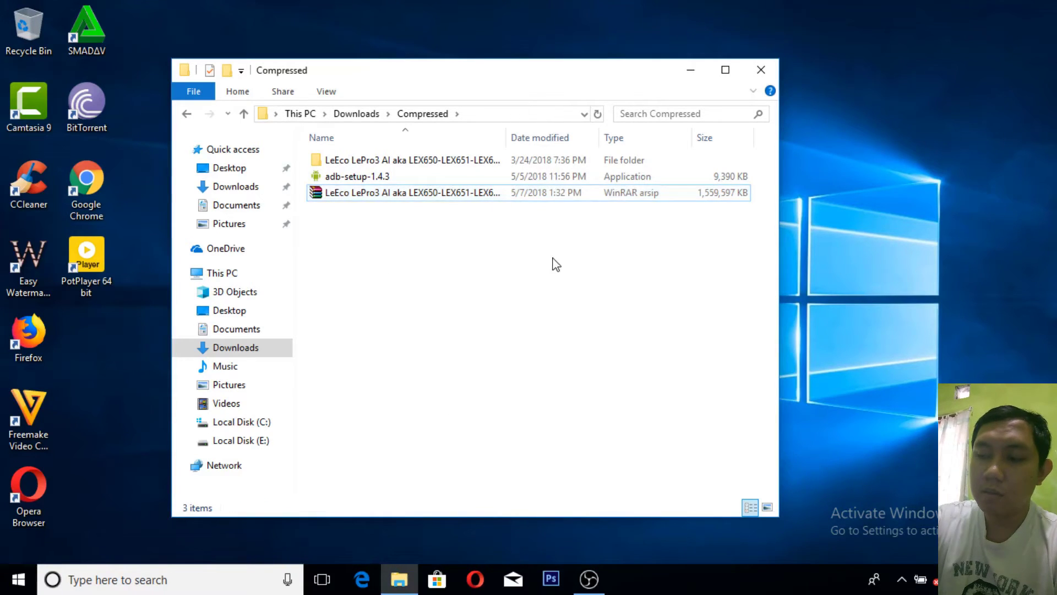
pyautogui.doubleClick(364, 177)
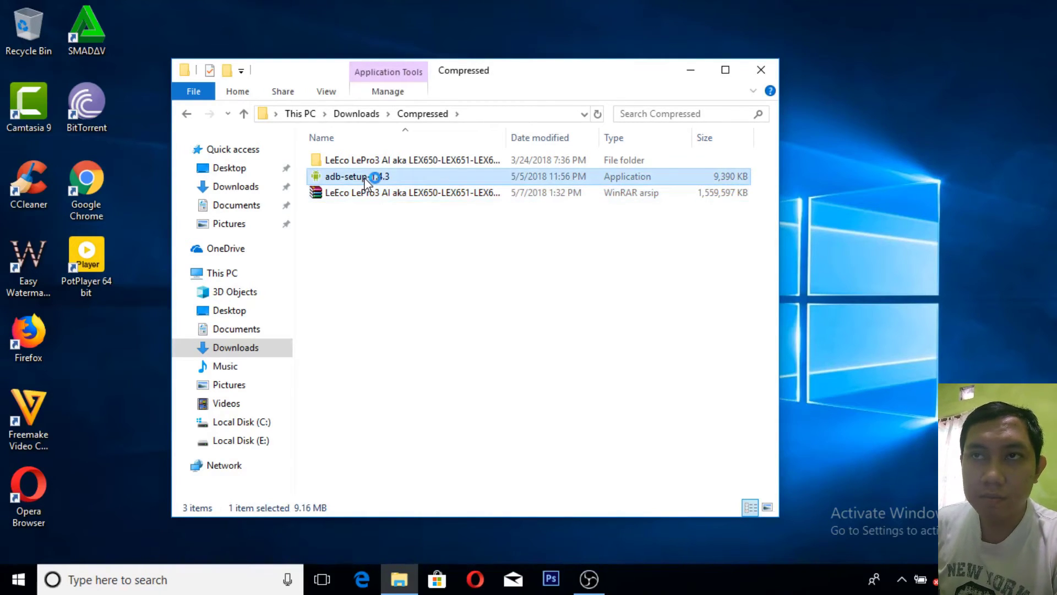
pyautogui.click(725, 70)
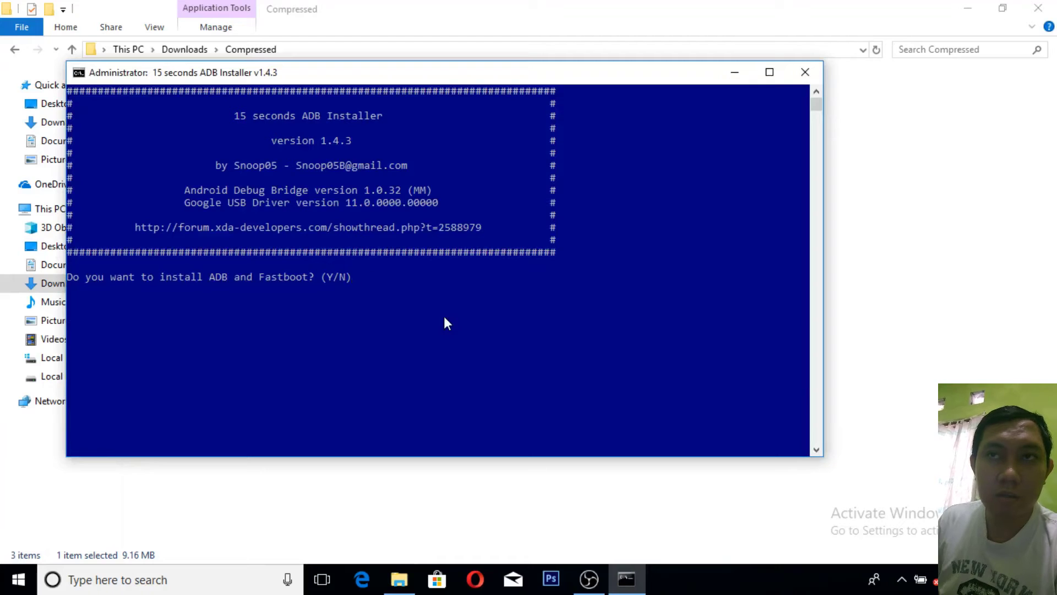
pyautogui.write('y')
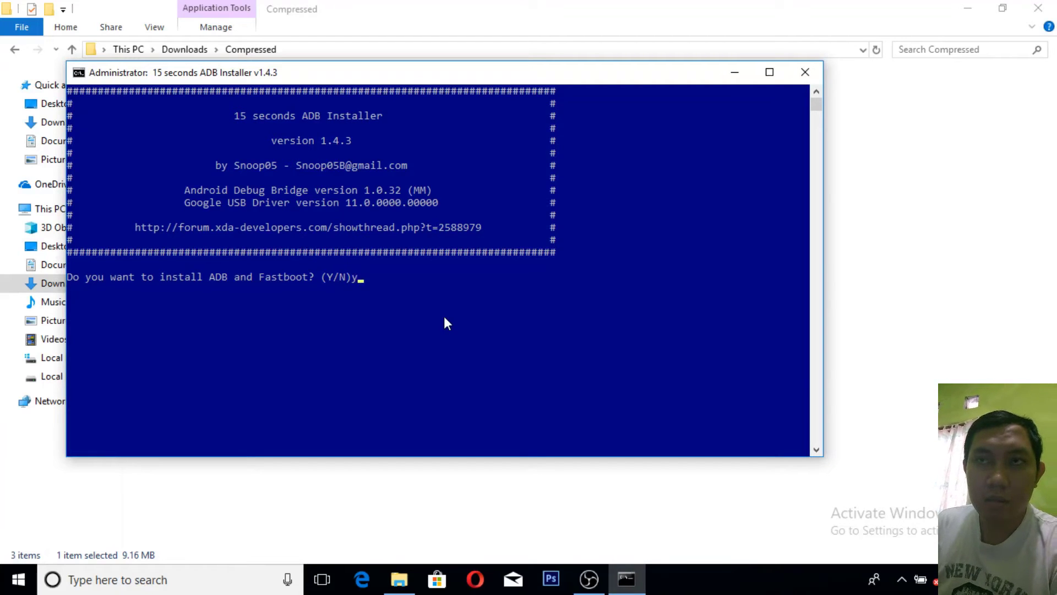
pyautogui.press('Return')
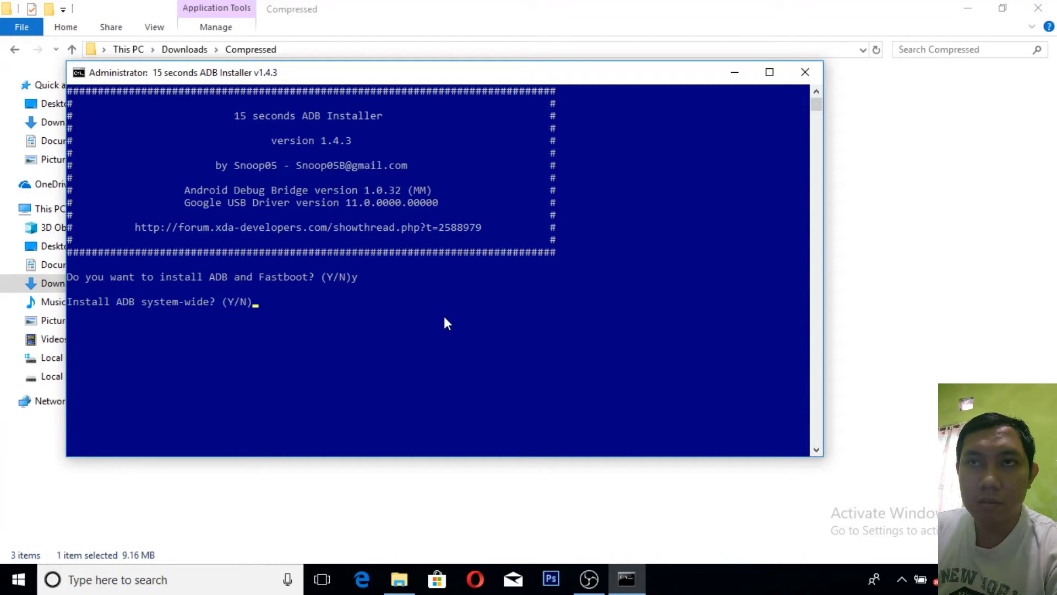
pyautogui.write('y')
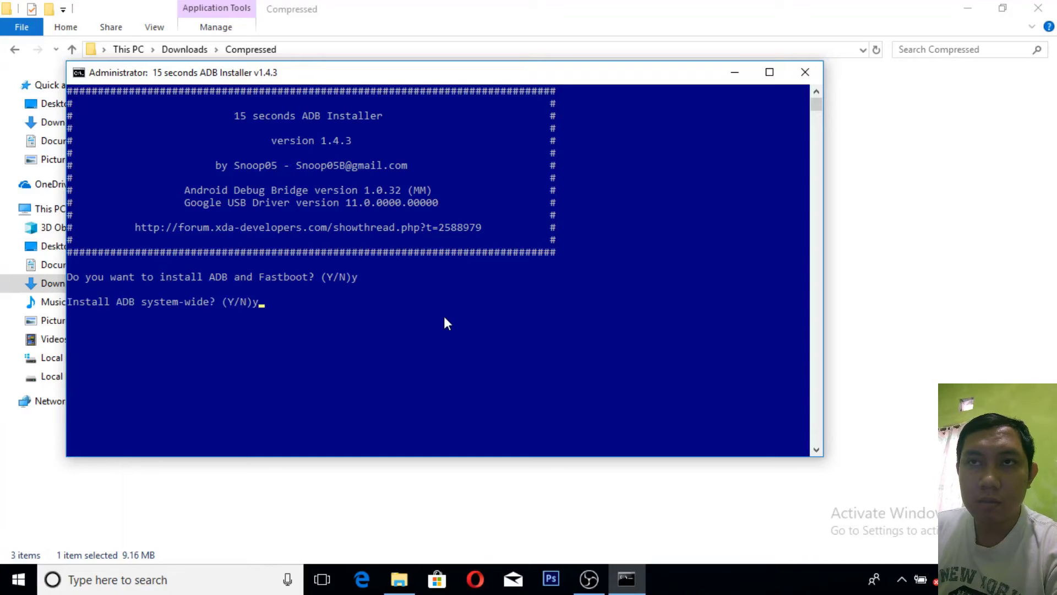
pyautogui.press('Return')
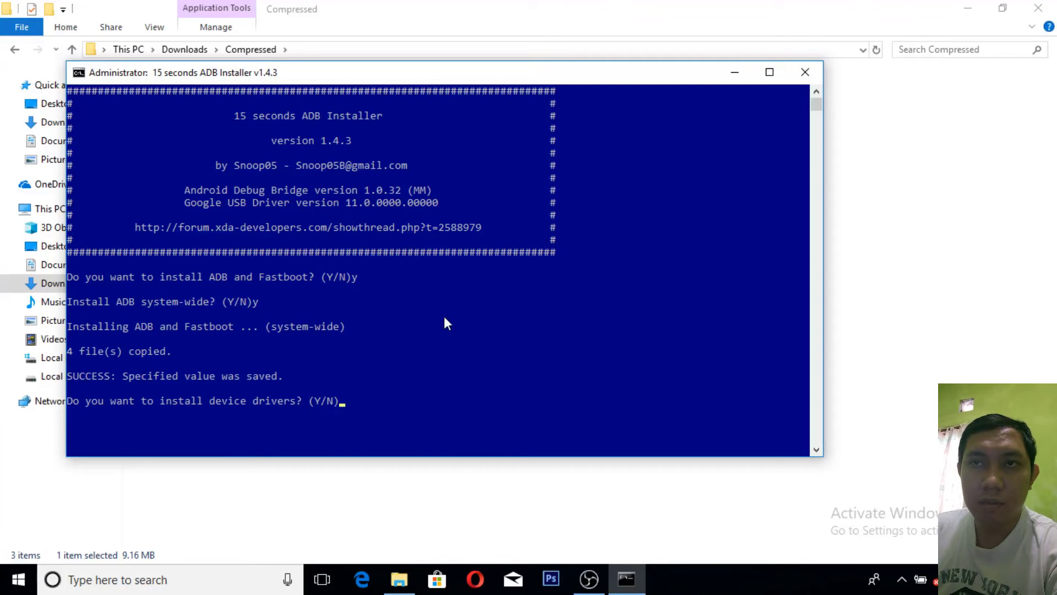
# Accept the device driver installation and complete the driver wizard, allowing the Google Inc device software.
pyautogui.write('y')
pyautogui.press('Return')
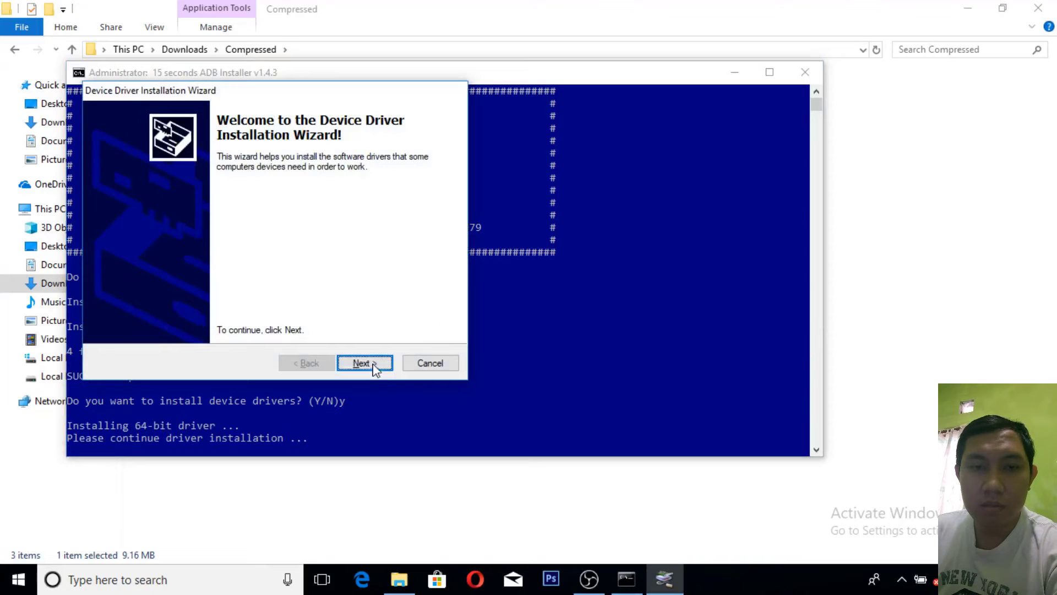
pyautogui.click(373, 366)
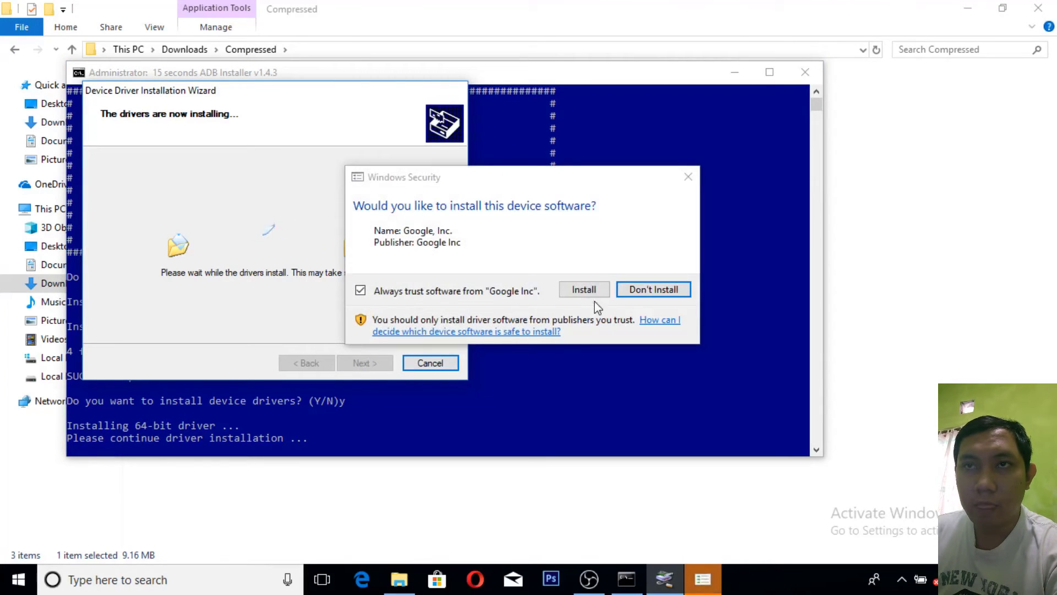
pyautogui.click(583, 292)
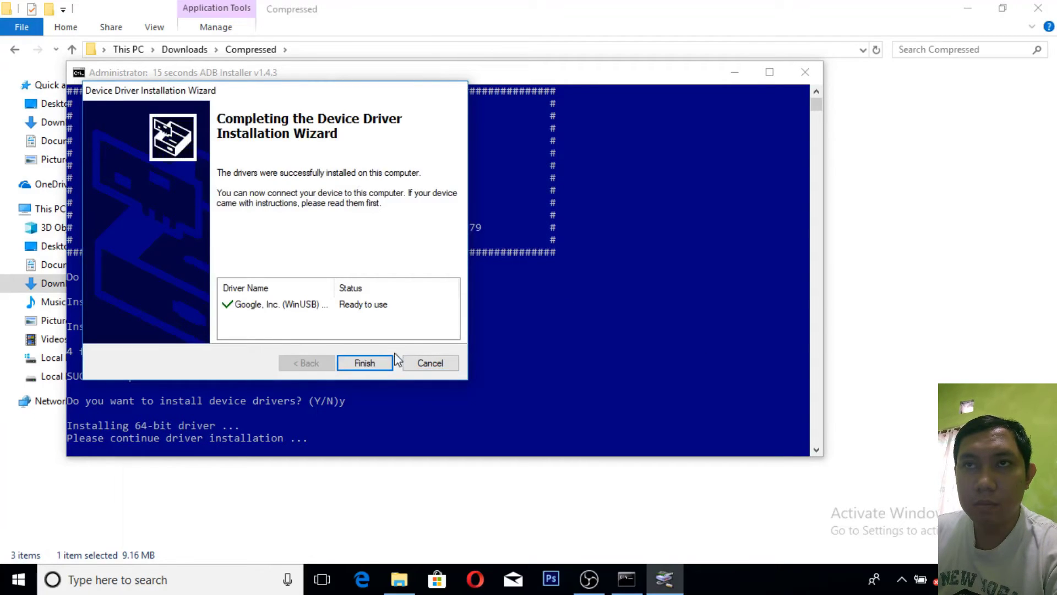
pyautogui.click(372, 363)
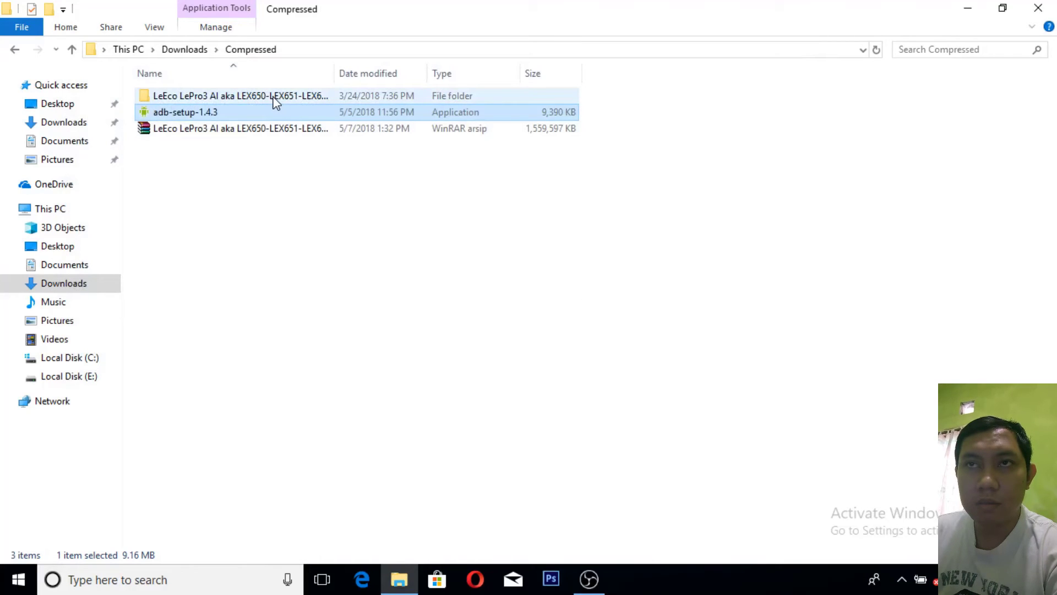
# Move the extracted LeEco LePro3 AI folder from Compressed into C:\adb using TeraCopy.
pyautogui.click(276, 100)
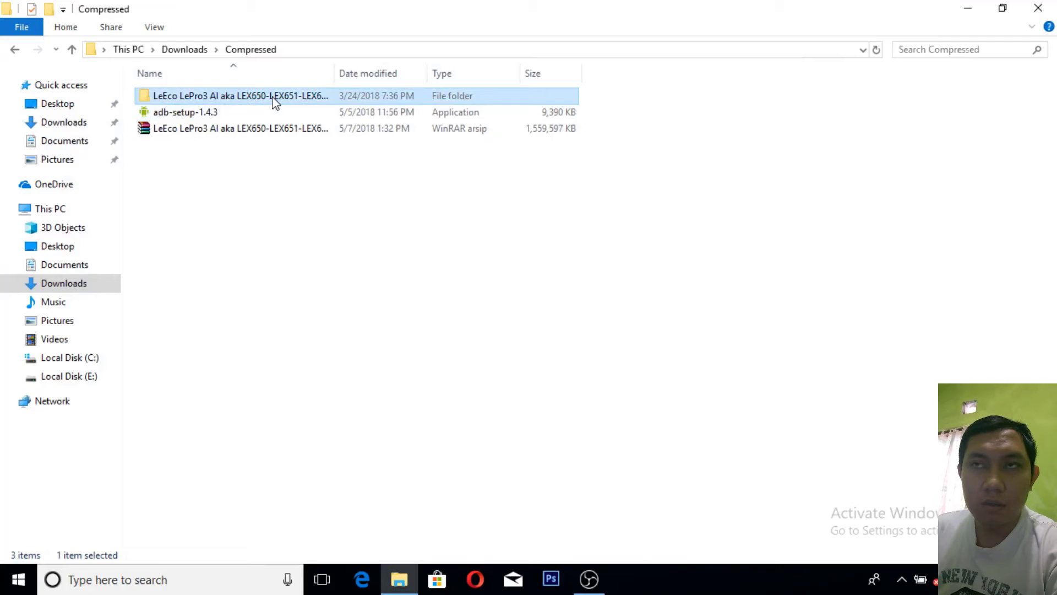
pyautogui.click(91, 359)
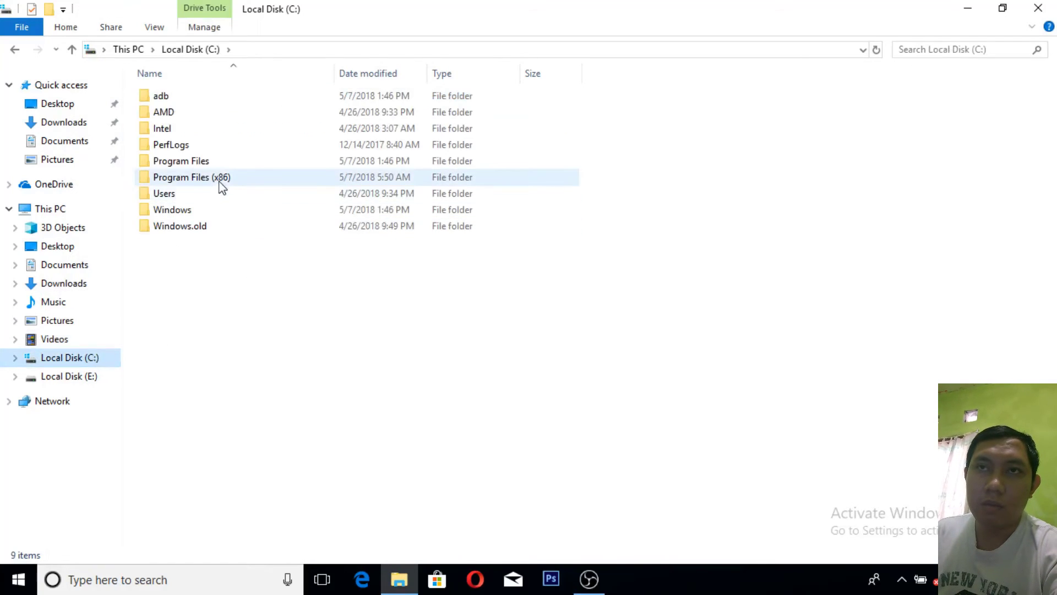
pyautogui.click(182, 99)
pyautogui.doubleClick(182, 99)
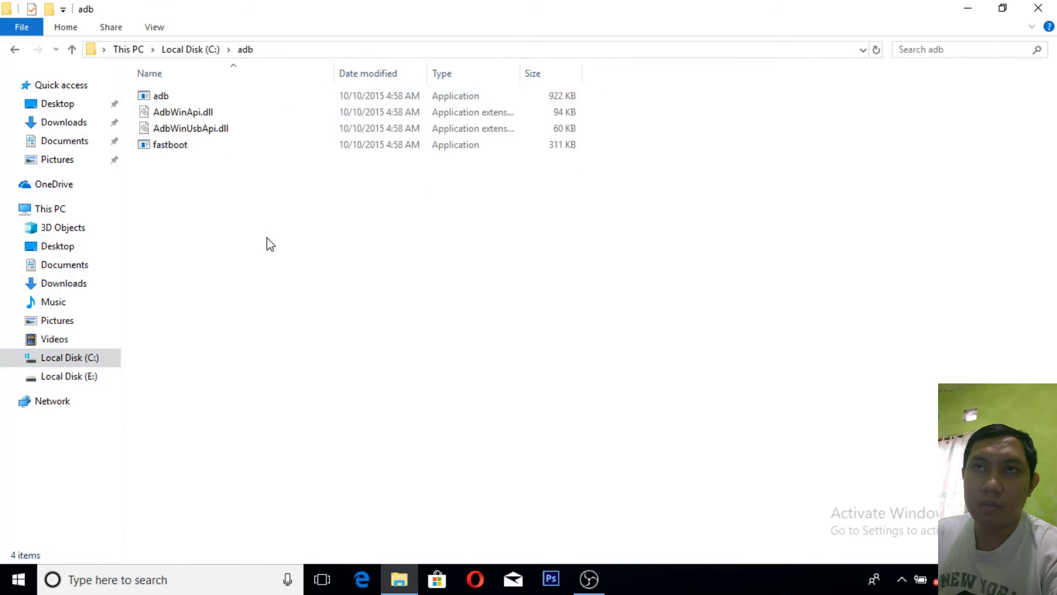
pyautogui.hotkey('ctrl', 'v')
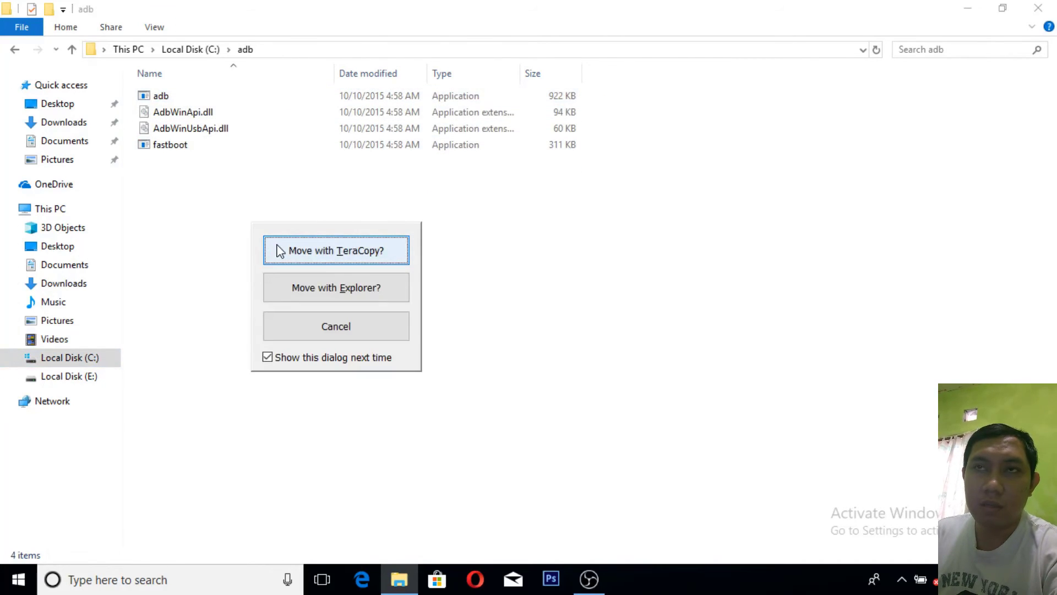
pyautogui.click(281, 251)
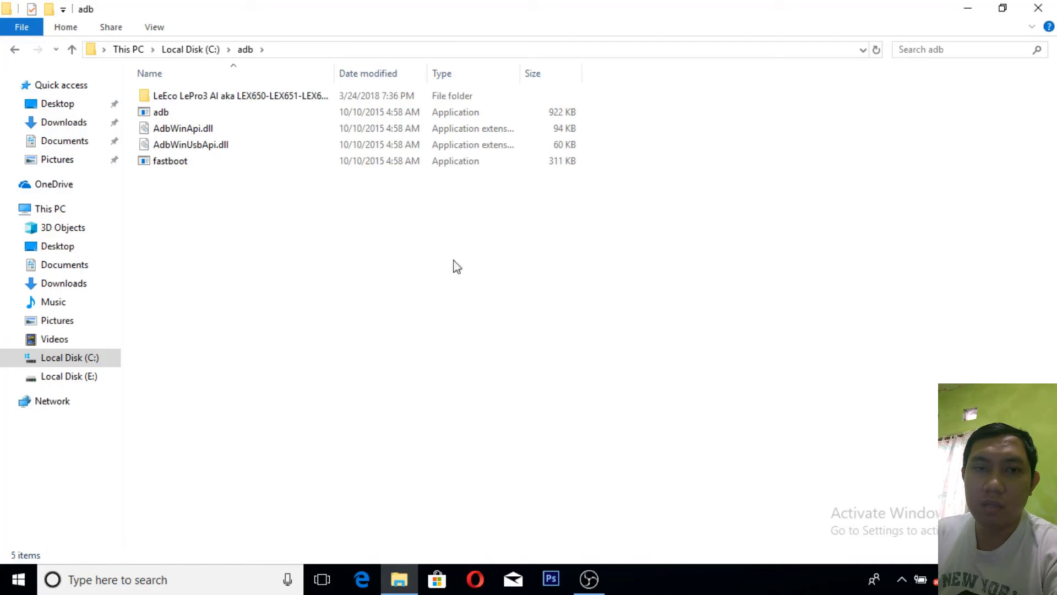
# Test-run the adb and fastboot applications in C:\adb, then clear the file selection.
pyautogui.moveTo(161, 114)
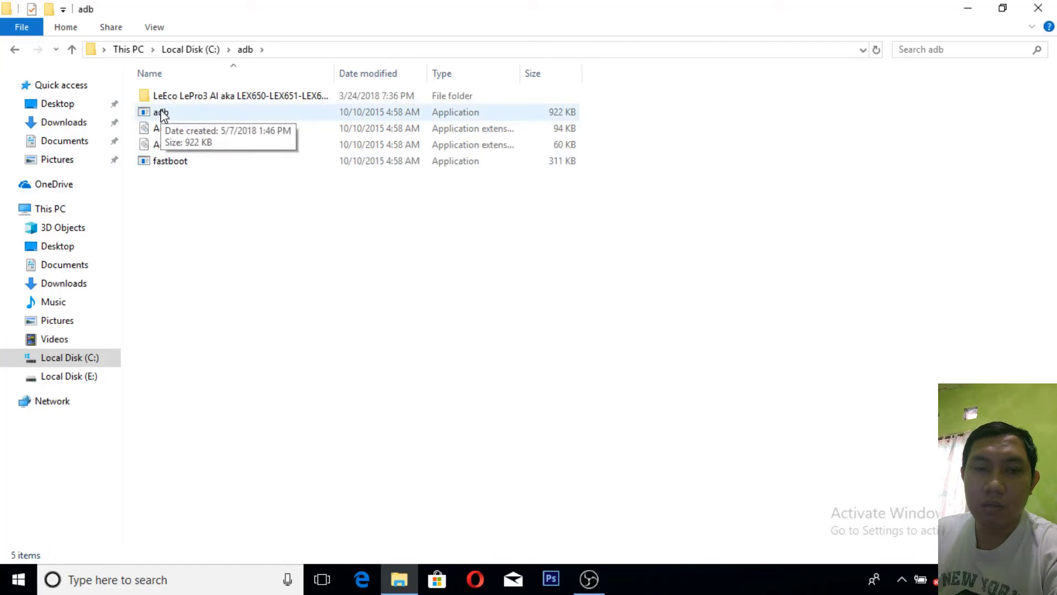
pyautogui.doubleClick(161, 114)
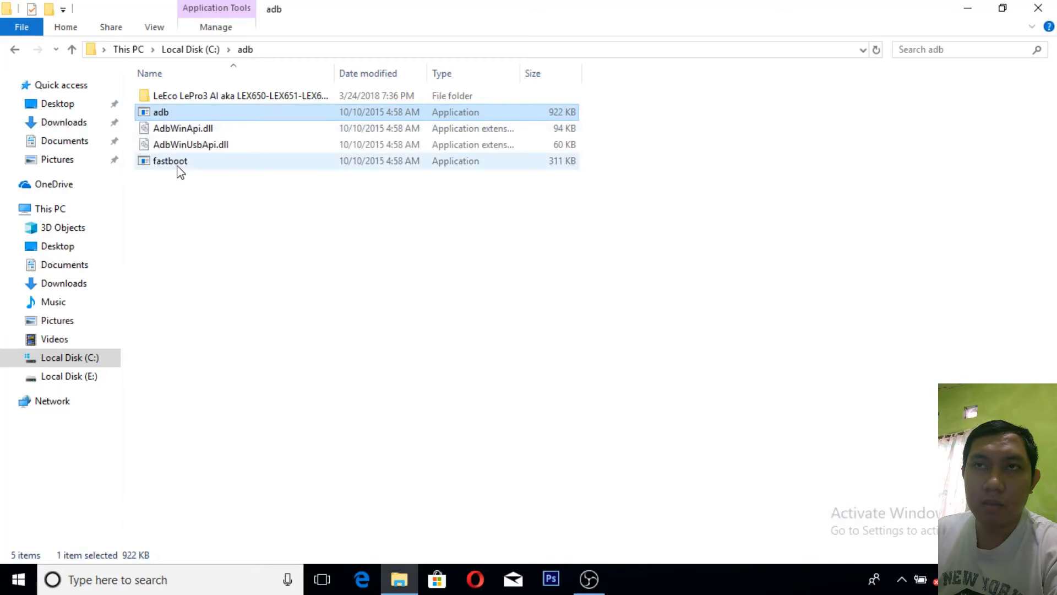
pyautogui.click(178, 168)
pyautogui.doubleClick(178, 167)
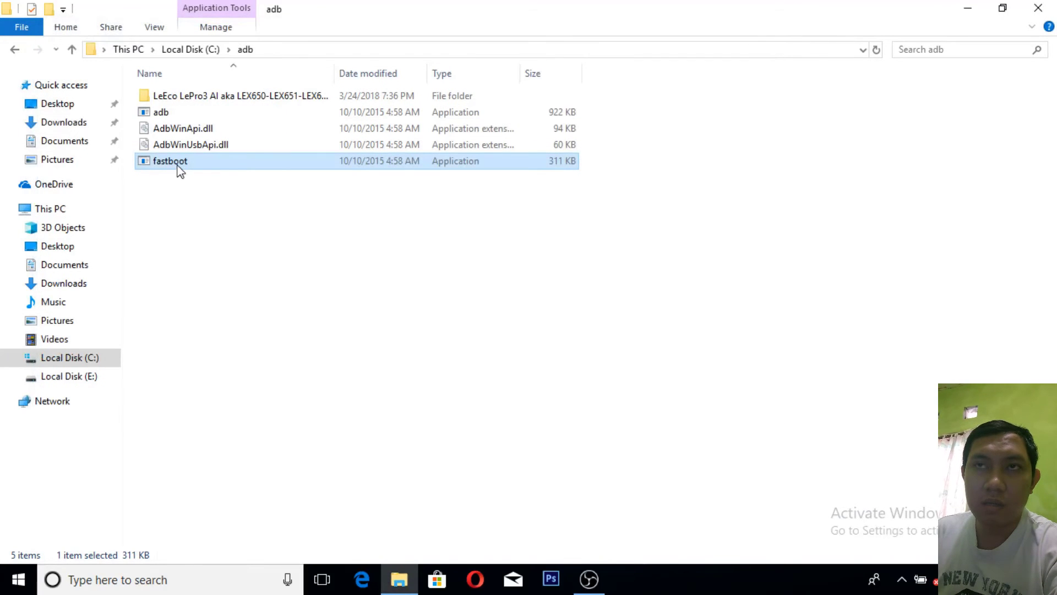
pyautogui.click(343, 217)
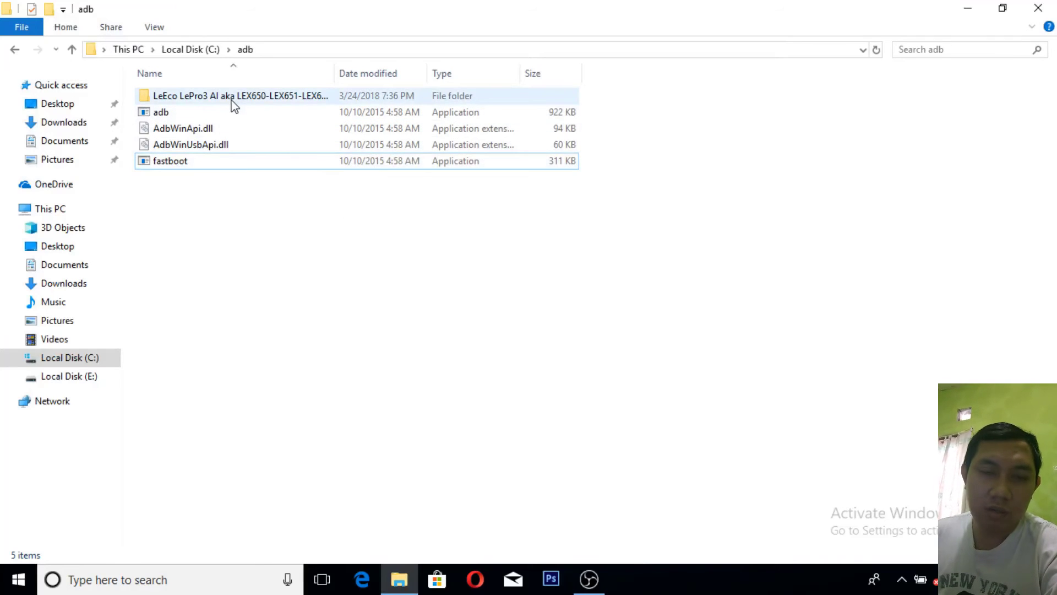